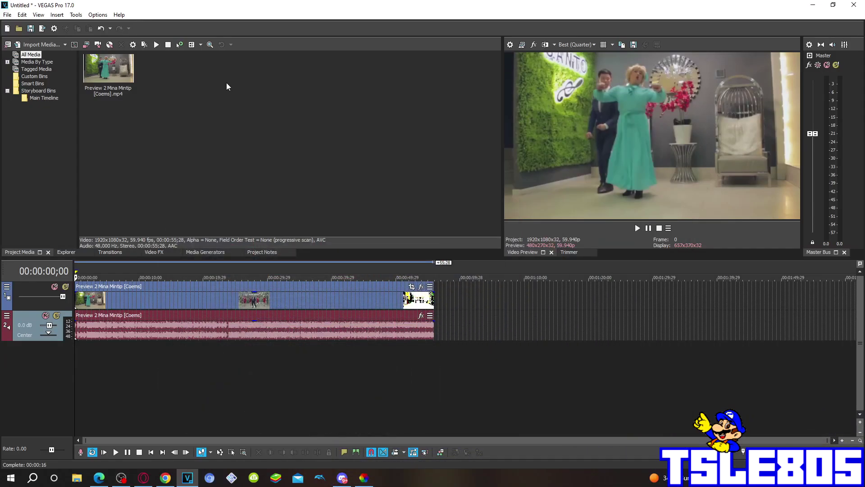
Step: Rearrange the workspace panels and bring up the Video FX plug-in list
drag(223, 81, 169, 89)
drag(185, 110, 174, 59)
click(154, 252)
drag(138, 62, 138, 154)
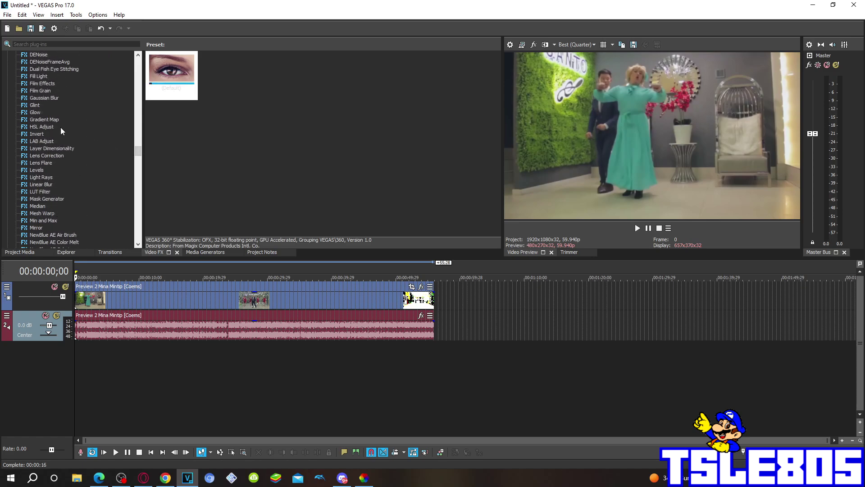
Step: Drop HSL Adjust's 'i kill this one' preset onto the timeline clip
click(56, 128)
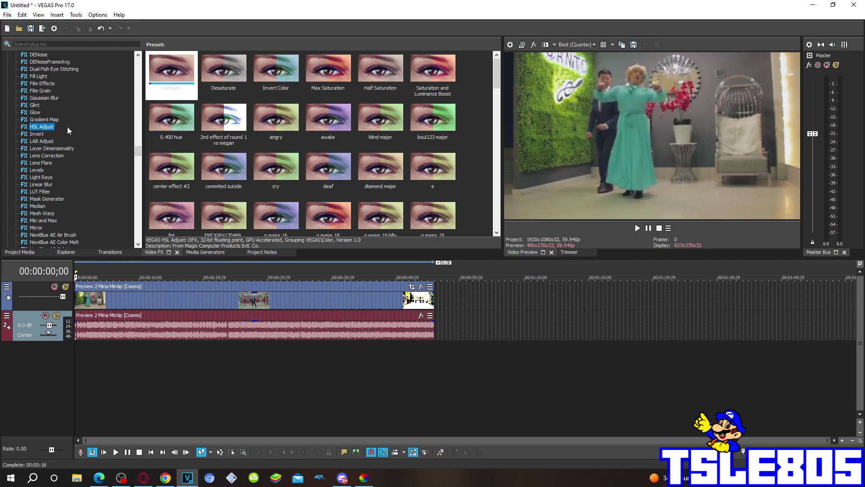
scroll(179, 150, down, 5)
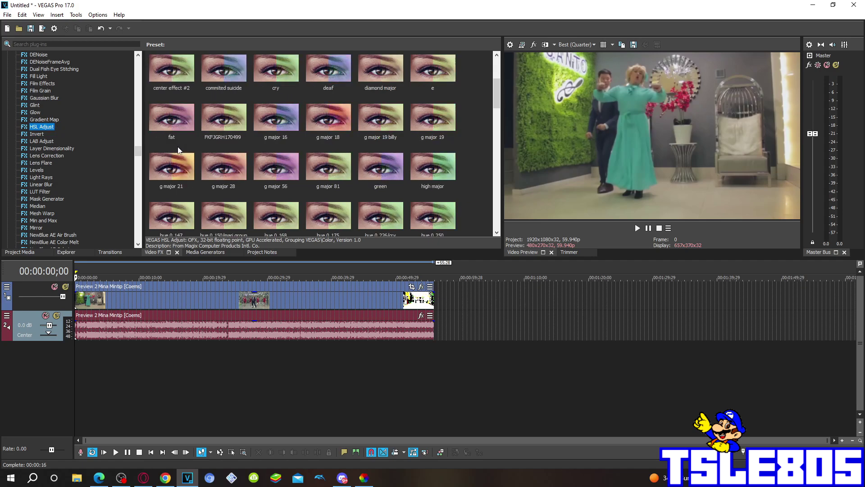
scroll(178, 150, down, 3)
scroll(178, 150, down, 3)
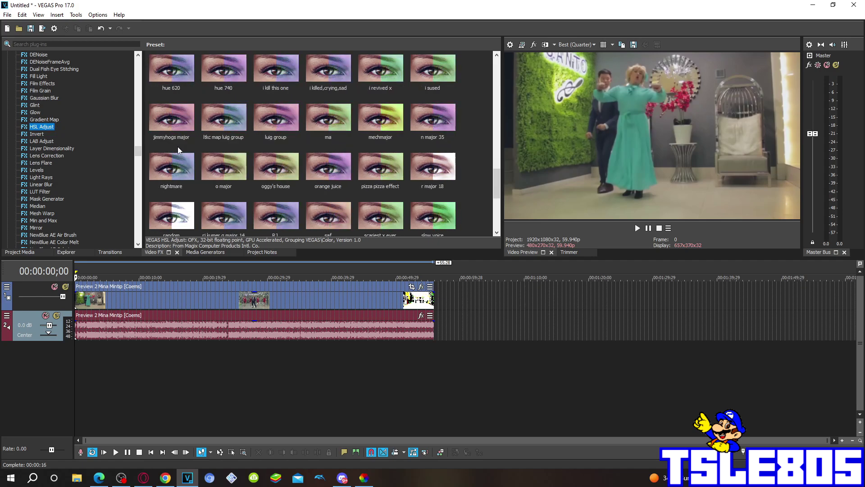
scroll(178, 146, up, 1)
click(275, 121)
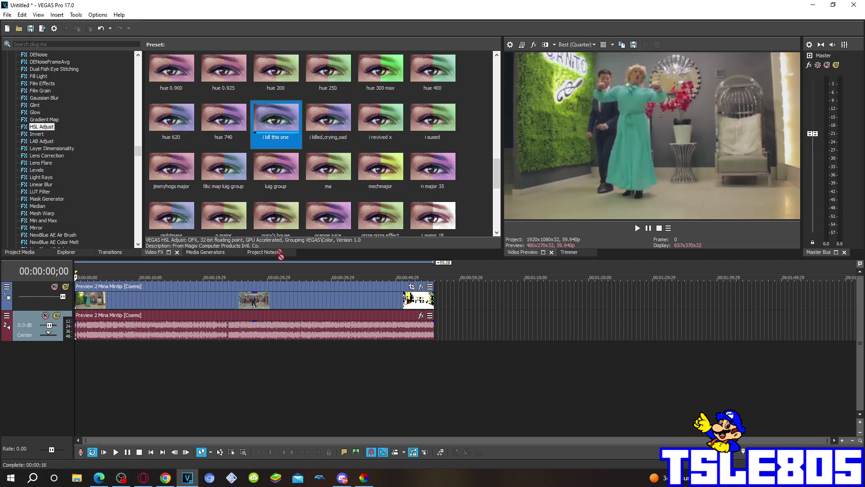
drag(288, 289, 288, 290)
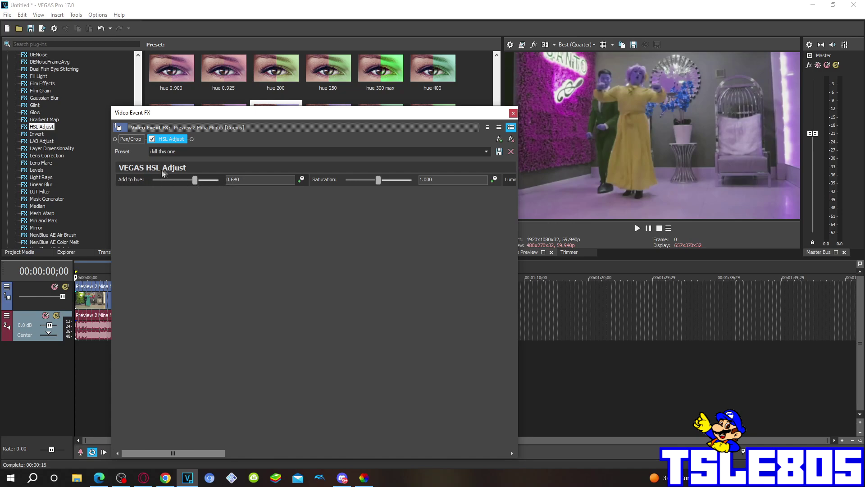
Step: Close the HSL settings and drop Gradient Map's 'jayden galipo major' preset onto the clip
click(514, 114)
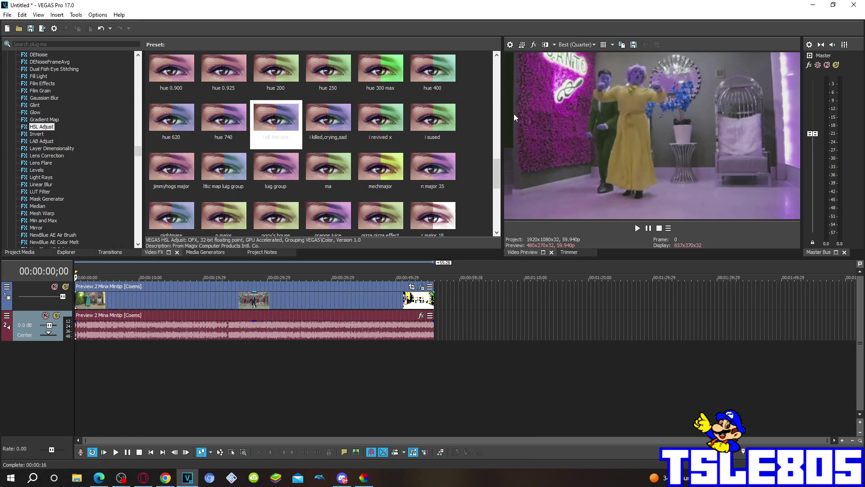
click(45, 120)
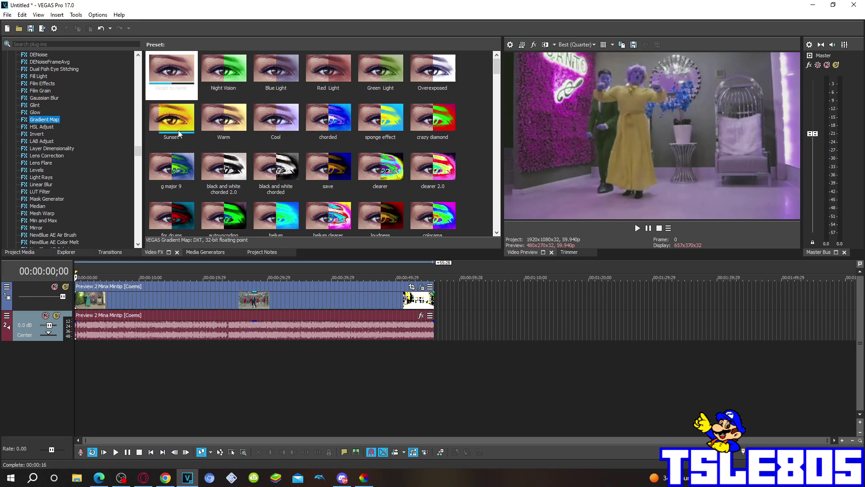
scroll(178, 131, down, 5)
scroll(178, 131, down, 5)
scroll(178, 131, down, 3)
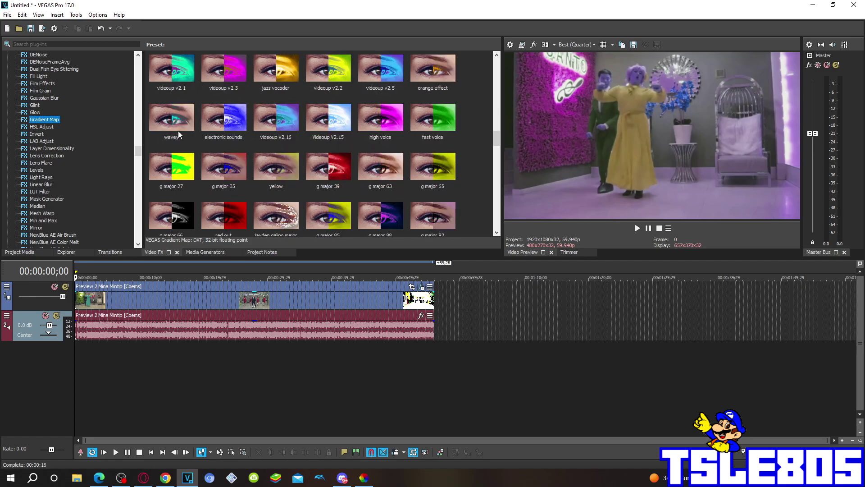
scroll(178, 131, down, 2)
scroll(178, 131, up, 3)
scroll(177, 131, down, 3)
scroll(178, 130, down, 3)
drag(276, 168, 297, 288)
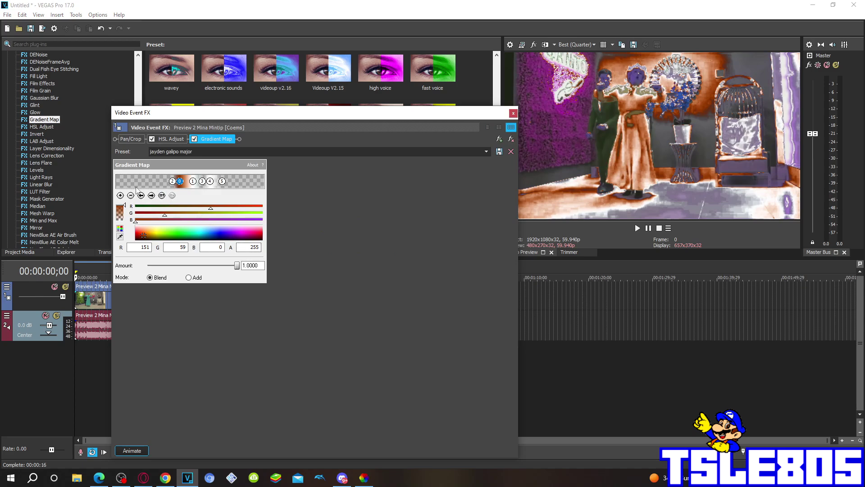
Step: Edit the orange gradient stop's green, blue and alpha values
click(173, 181)
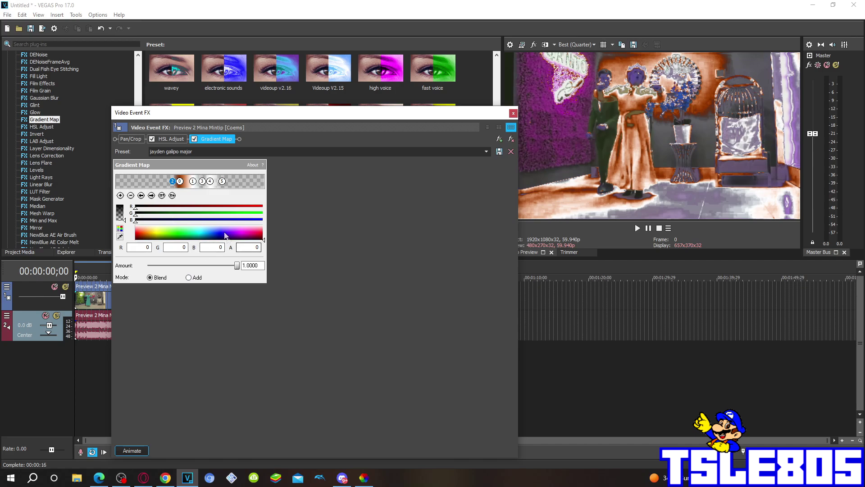
click(180, 181)
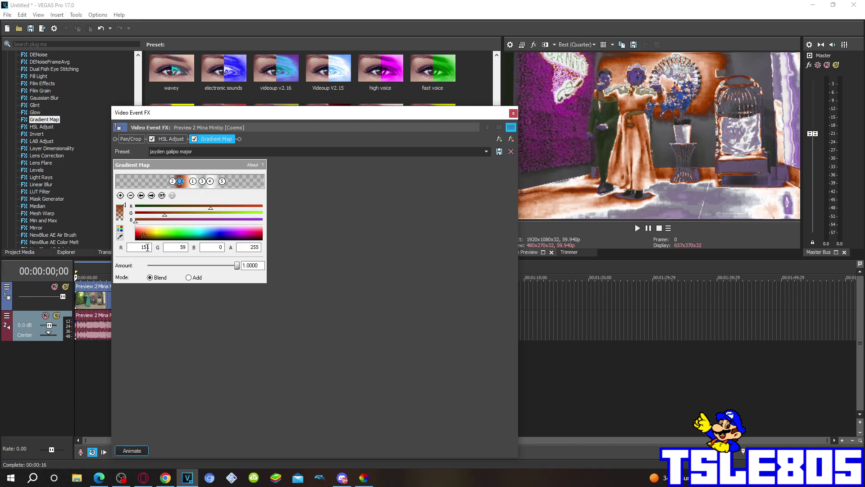
click(181, 247)
click(215, 248)
click(249, 248)
Step: Select the white stop, then the third, fourth and fifth gradient stops
click(194, 181)
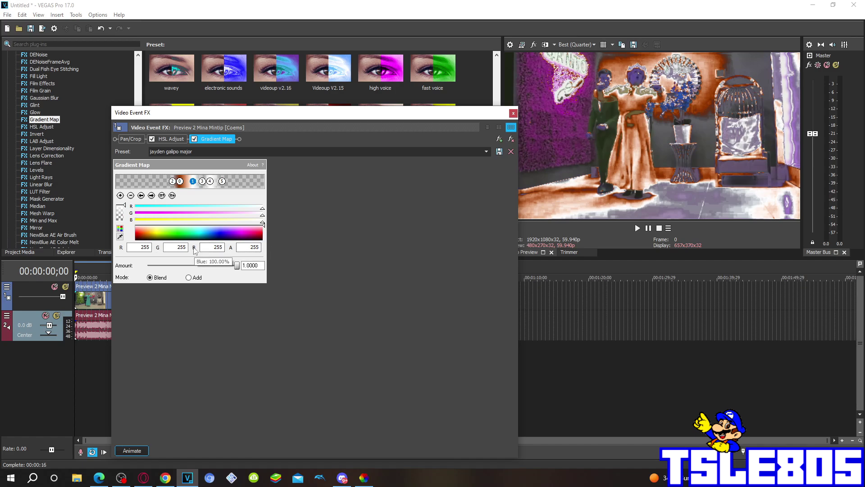
click(202, 181)
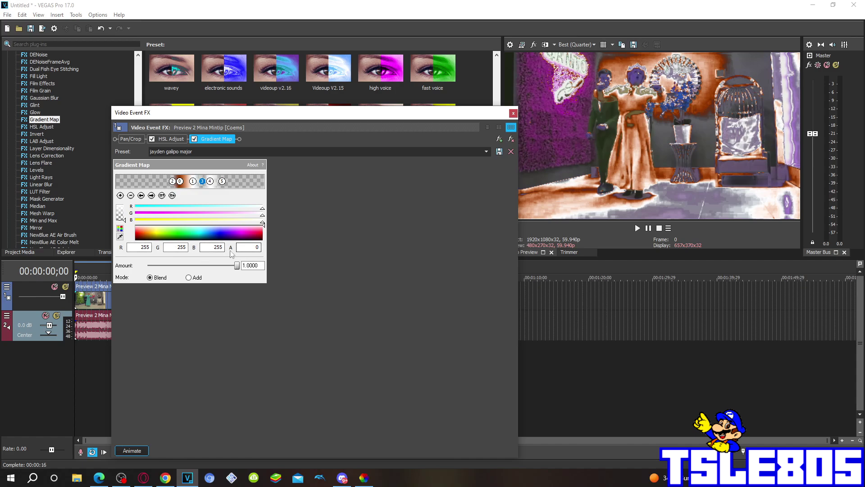
click(210, 181)
click(222, 181)
Step: Close the video effects window and bring up the audio event's options
click(513, 113)
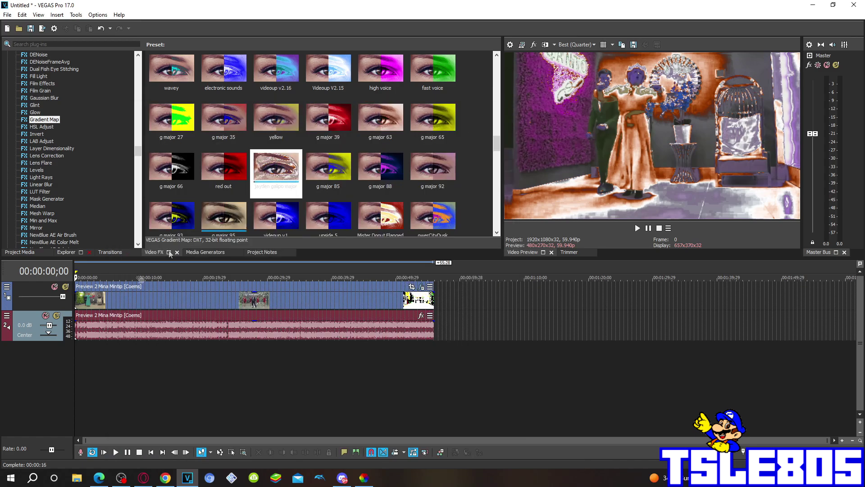
click(76, 333)
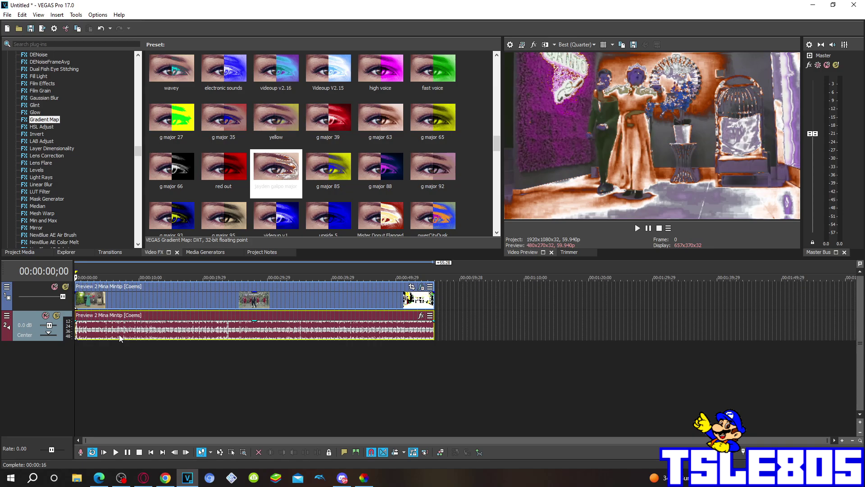
right_click(120, 338)
Step: In the audio event properties, try various élastique and Classic stretch attributes, including unpitched drums
click(142, 462)
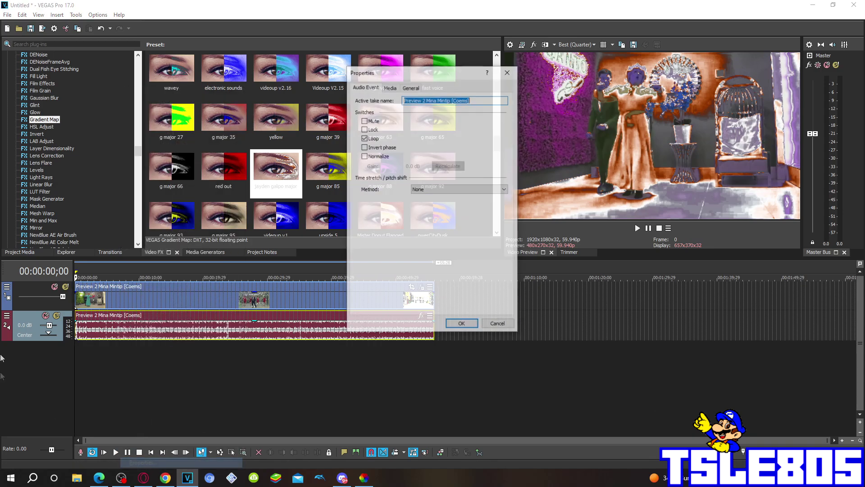
click(460, 189)
click(446, 203)
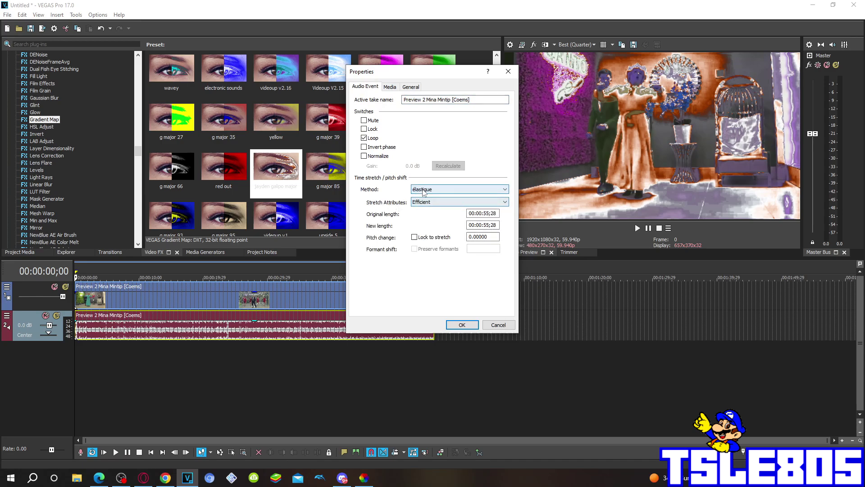
click(420, 202)
click(418, 210)
click(459, 202)
click(440, 216)
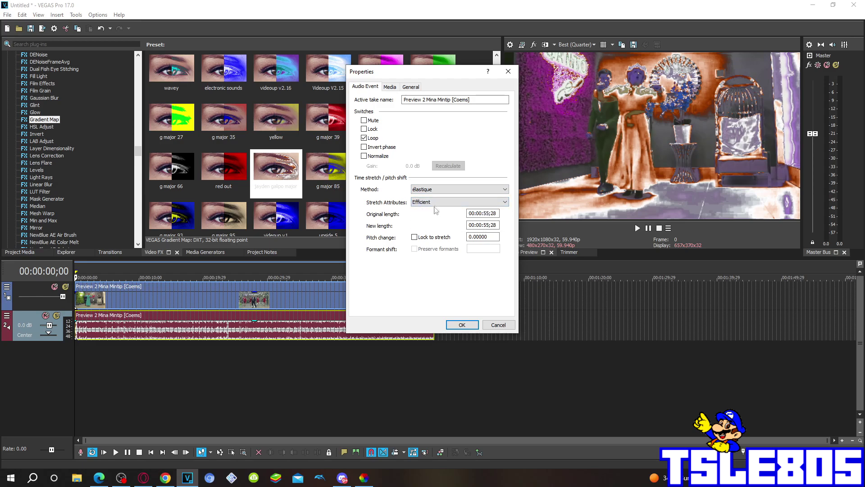
click(460, 202)
click(433, 208)
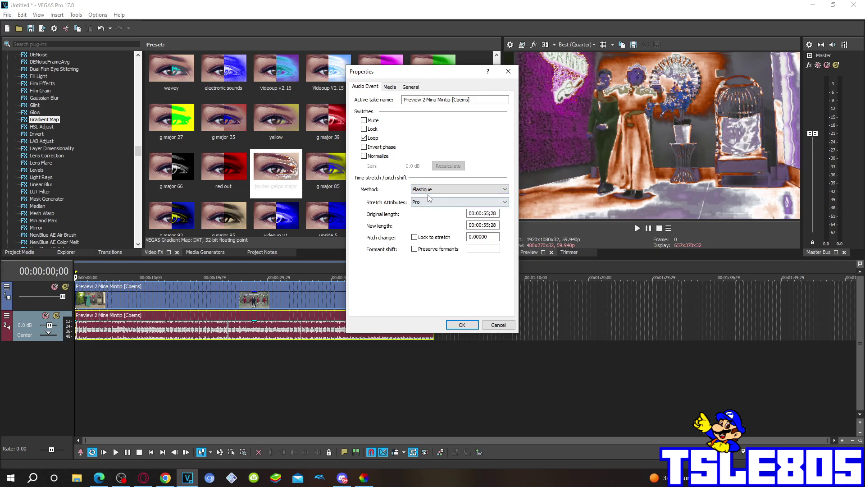
click(460, 190)
click(439, 203)
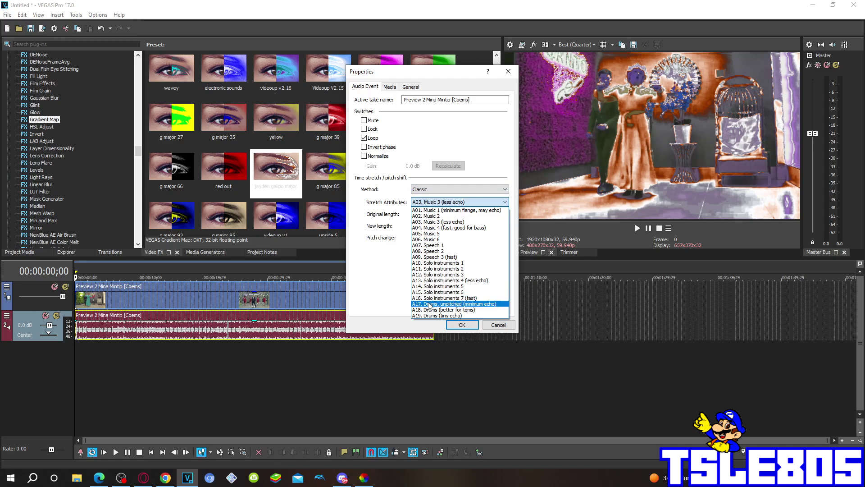
click(430, 304)
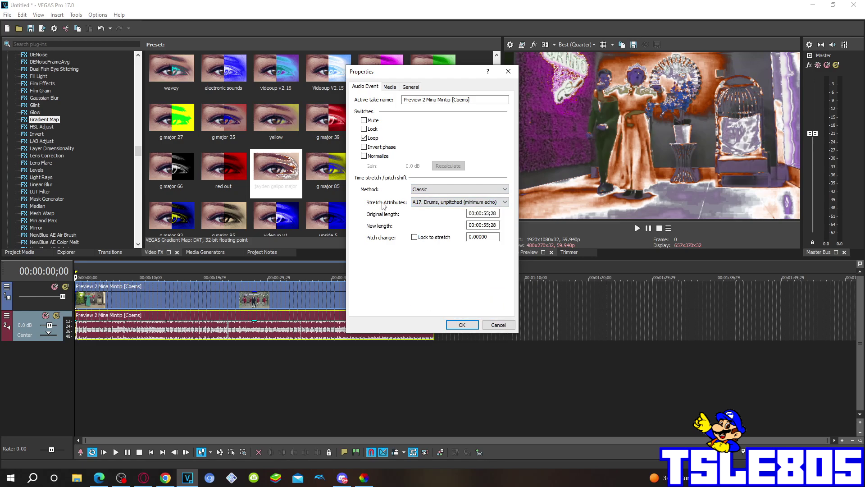
Step: Apply élastique with the Pro attribute, then bring the OBS recorder forward
click(460, 190)
click(433, 200)
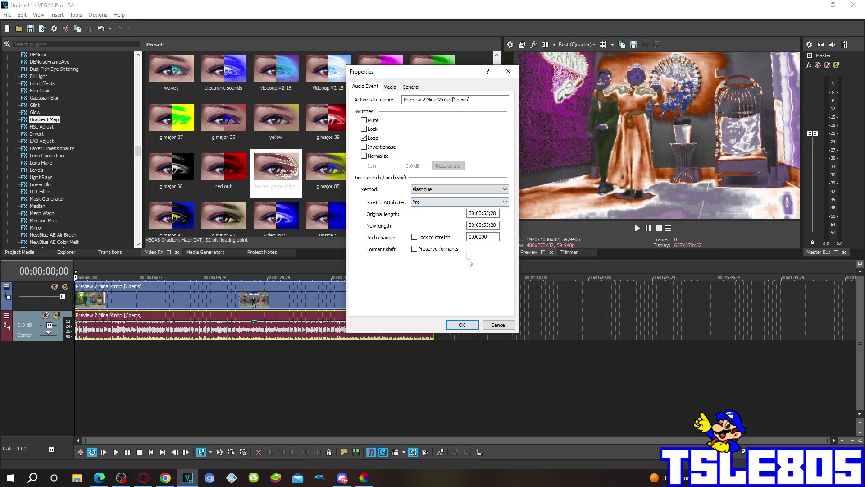
click(461, 324)
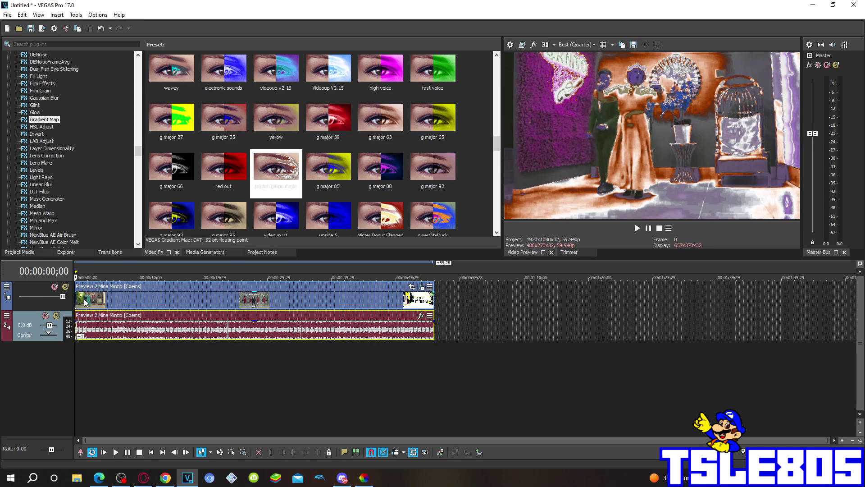
click(122, 478)
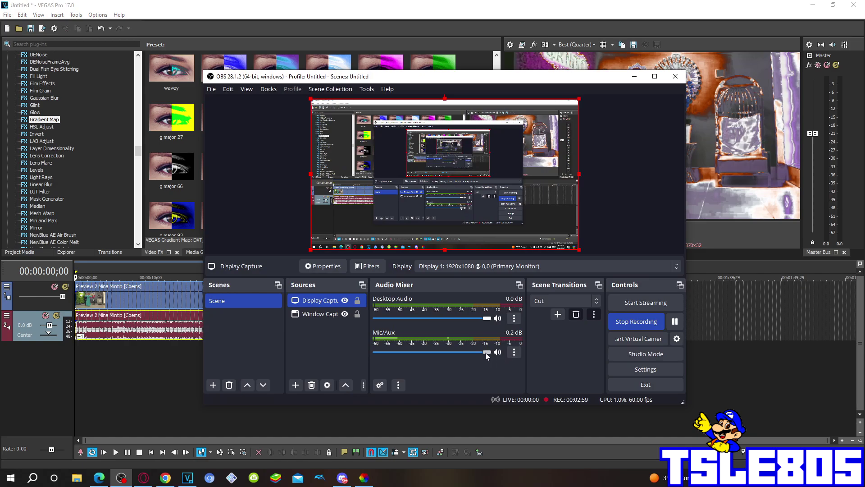
Step: Hide OBS, play the recolored project to its end, then return to OBS
click(633, 76)
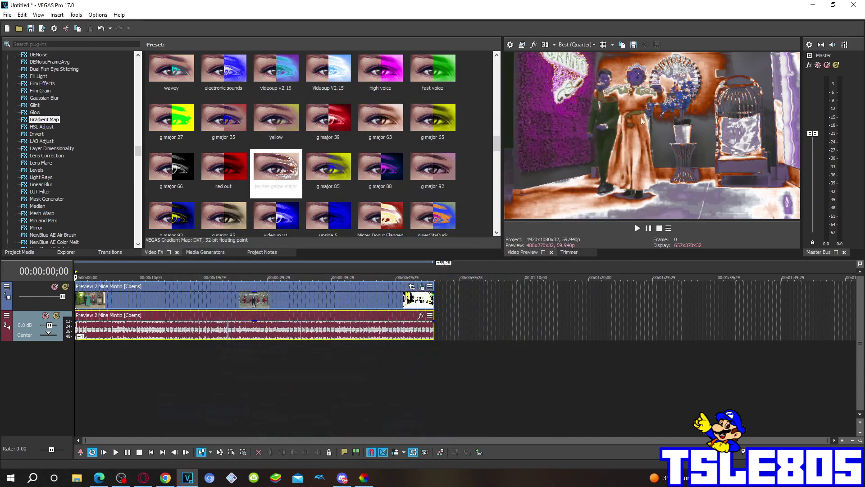
click(637, 228)
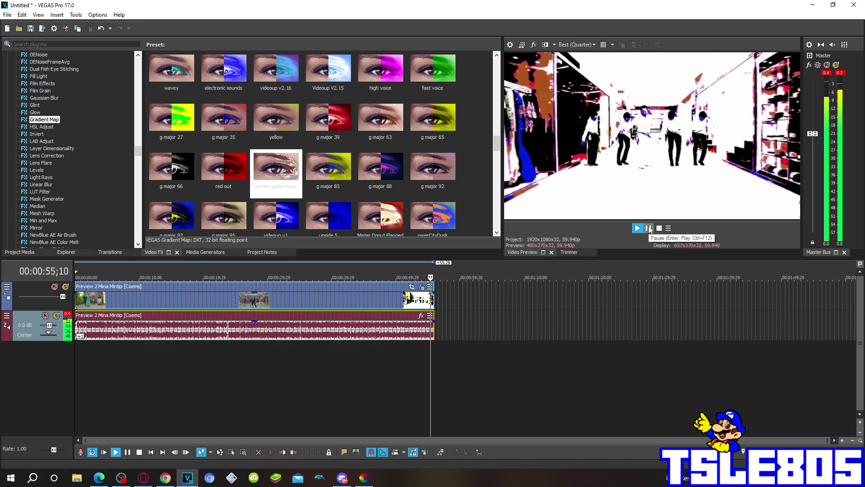
click(122, 478)
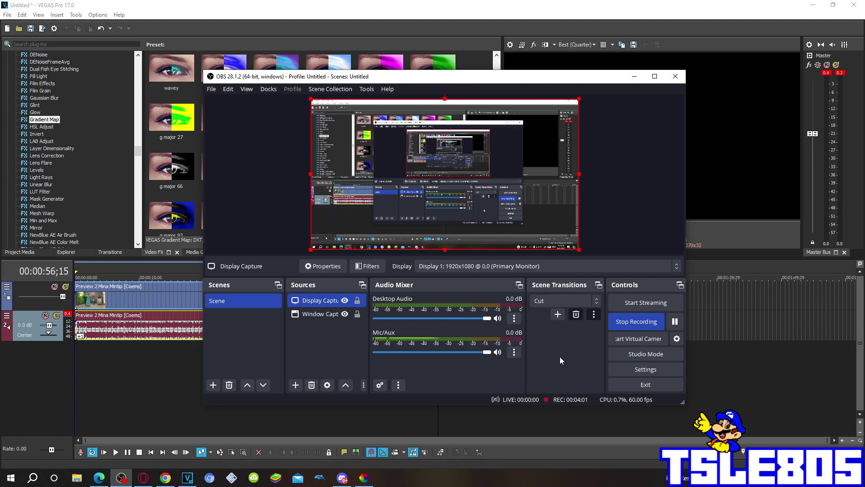